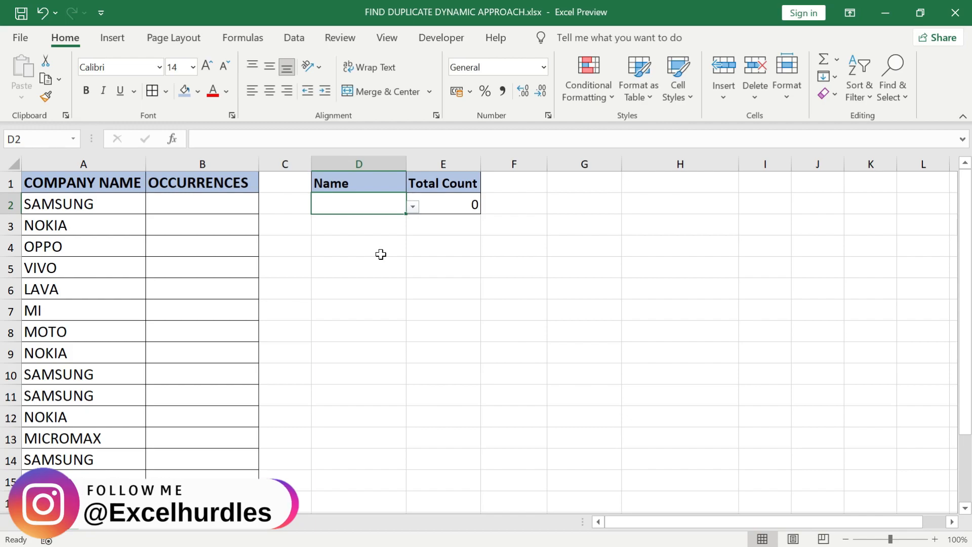
Step: Choose OPPO and then LAVA from the Name drop-down list in cell D2
{"action": "left_click", "coordinate": [413, 206]}
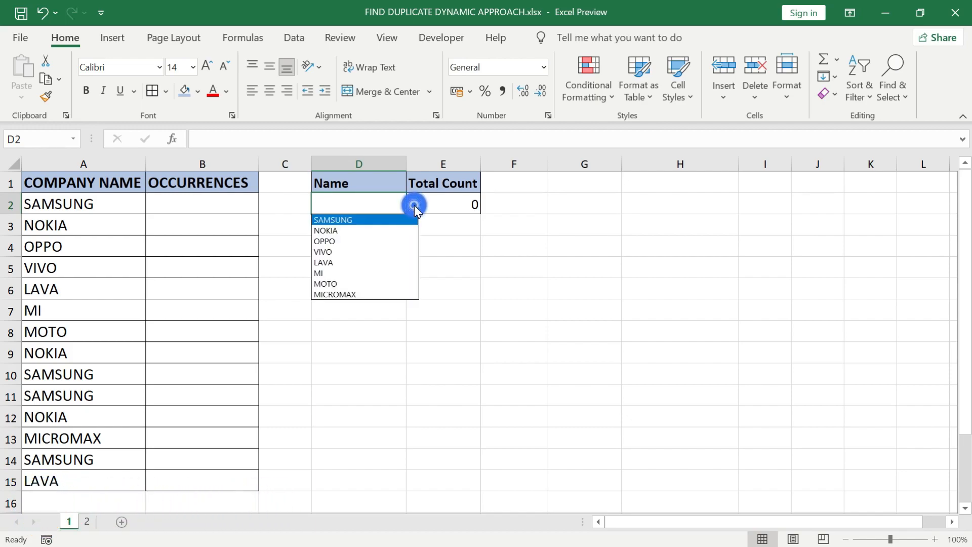
{"action": "left_click", "coordinate": [368, 241]}
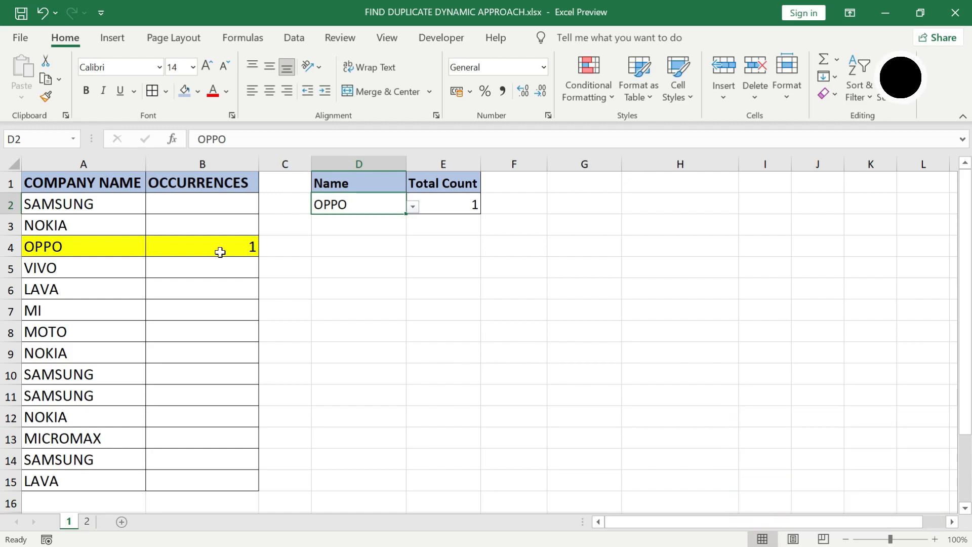
{"action": "left_click", "coordinate": [413, 208]}
{"action": "left_click", "coordinate": [366, 262]}
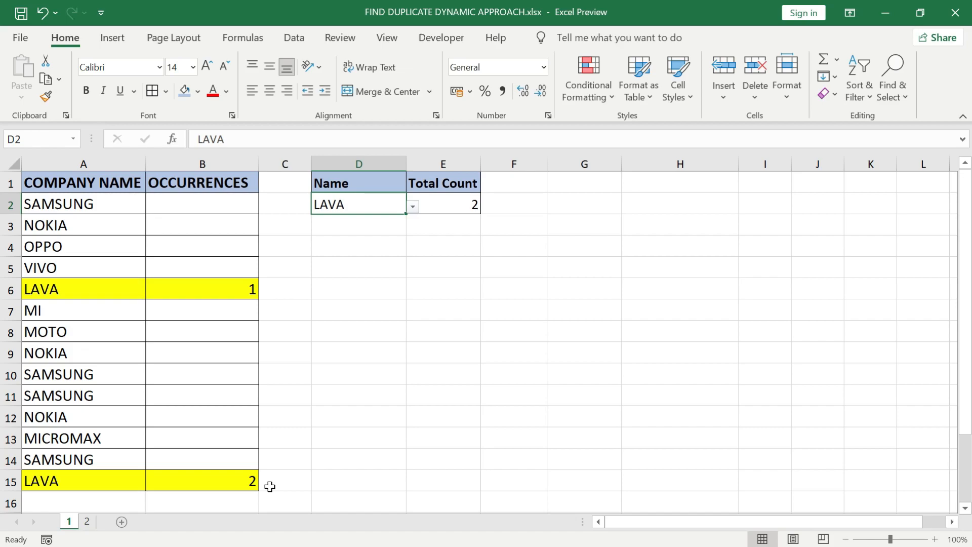
Step: Switch to sheet 2 and examine the IF/COUNTIF formula behind the first occurrence count in B2
{"action": "key", "text": "ctrl+Page_Down"}
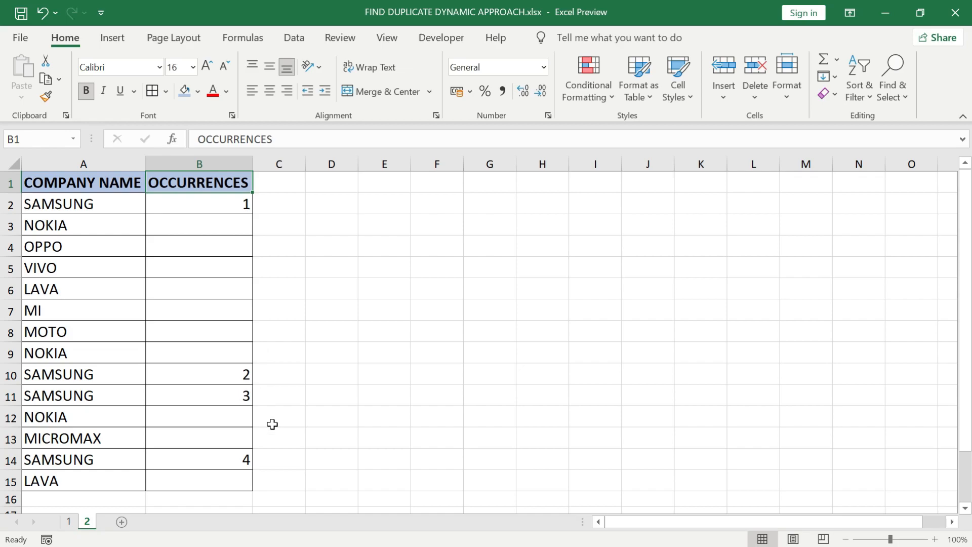
{"action": "double_click", "coordinate": [237, 203]}
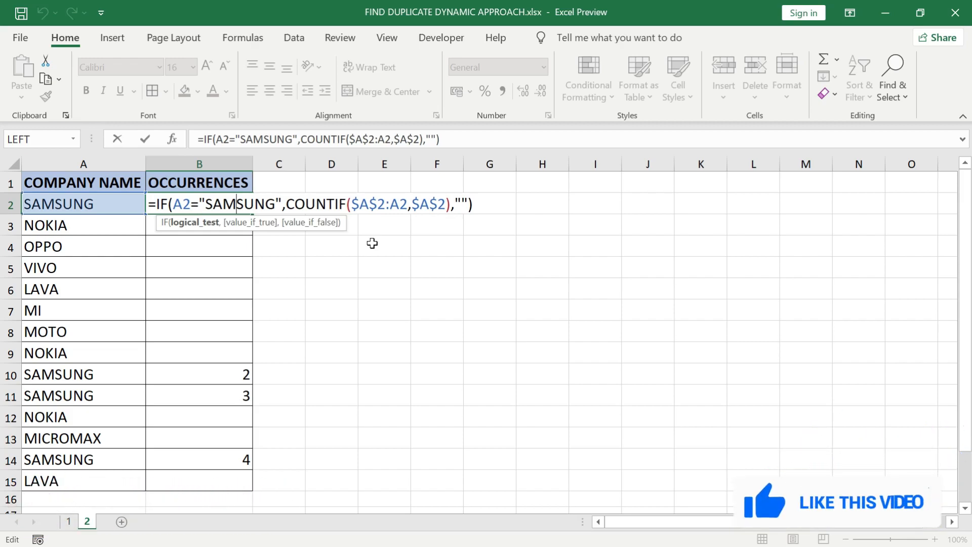
{"action": "key", "text": "ctrl+Return"}
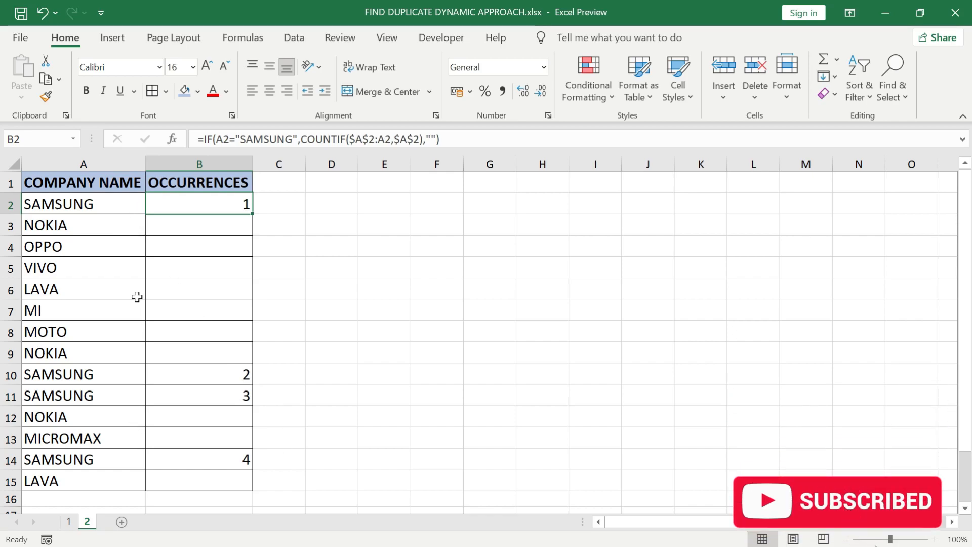
Step: Copy the company names in A2:A15 and paste them into column M starting at M1
{"action": "left_click", "coordinate": [124, 203]}
{"action": "key", "text": "ctrl+shift+Down"}
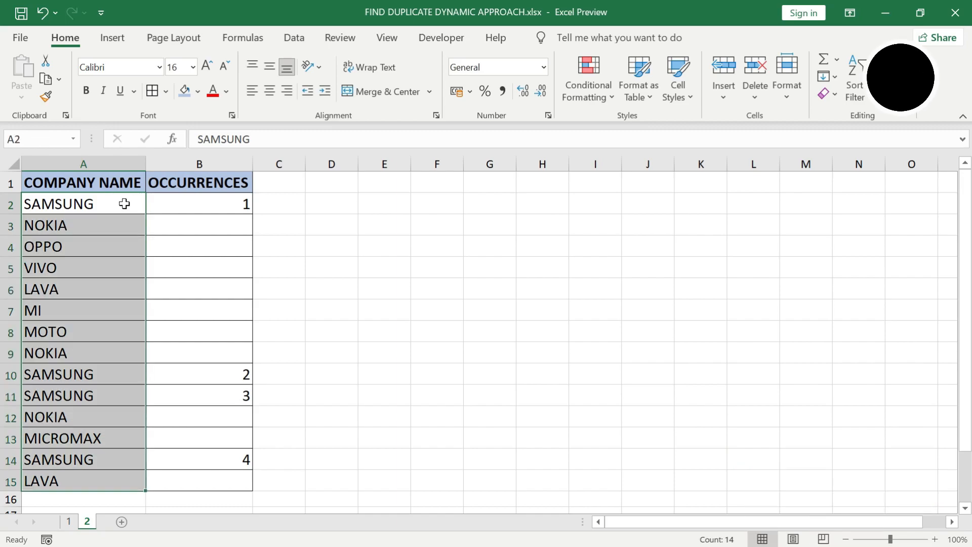
{"action": "key", "text": "ctrl+c"}
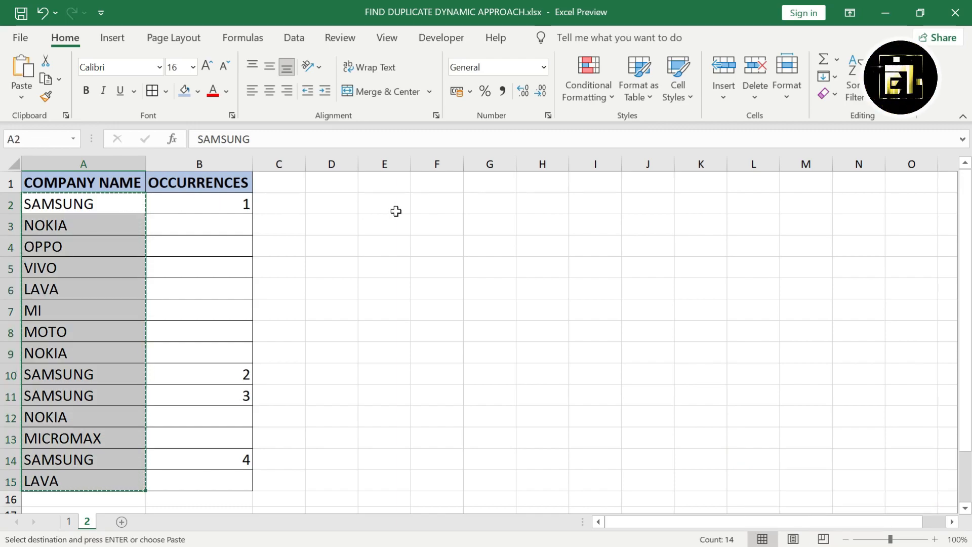
{"action": "left_click", "coordinate": [810, 182]}
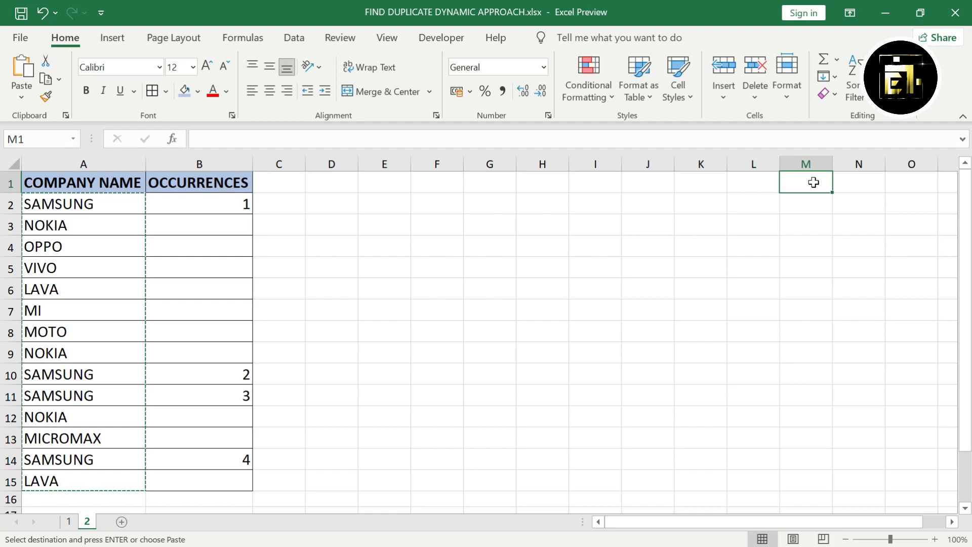
{"action": "key", "text": "ctrl+v"}
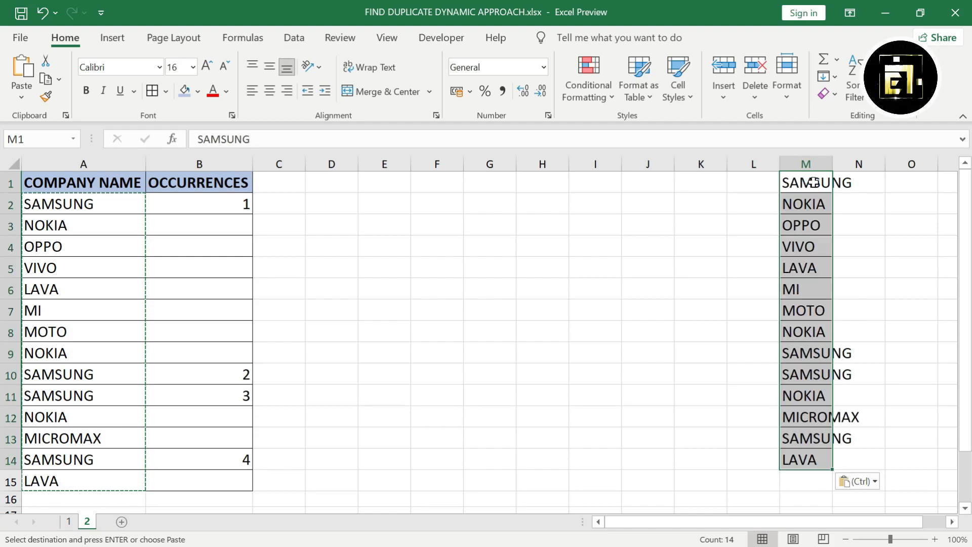
{"action": "key", "text": "Escape"}
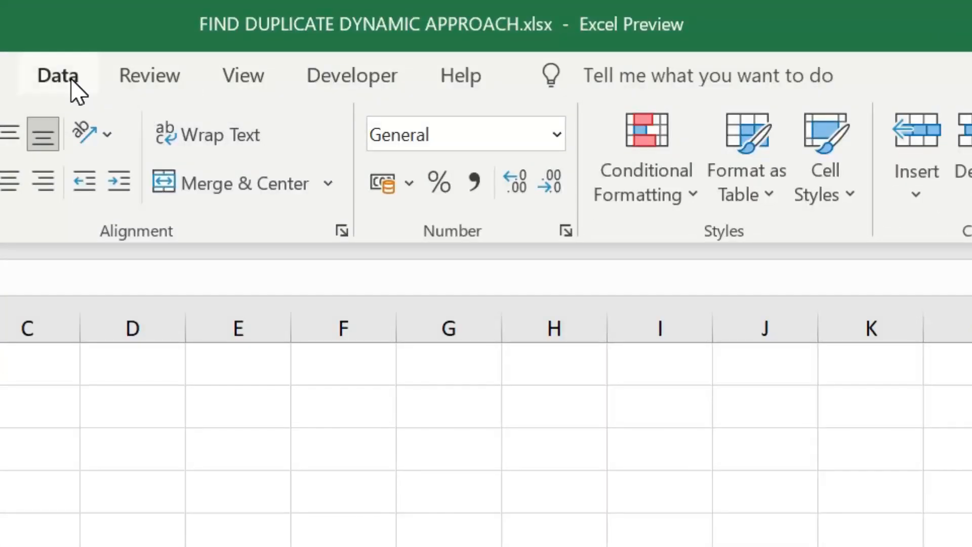
Step: Remove the duplicates from the copied names in column M, treating the data as having no headers
{"action": "left_click", "coordinate": [71, 81]}
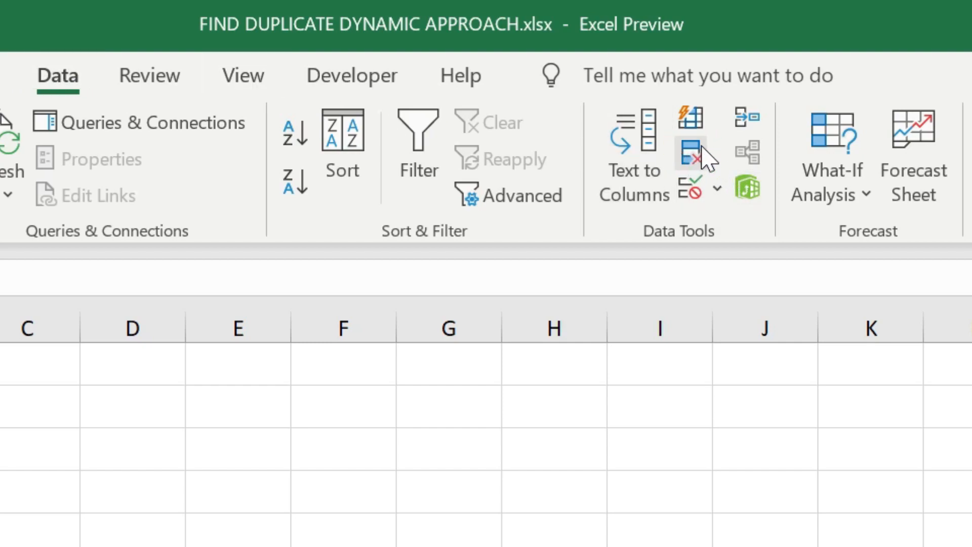
{"action": "left_click", "coordinate": [694, 151]}
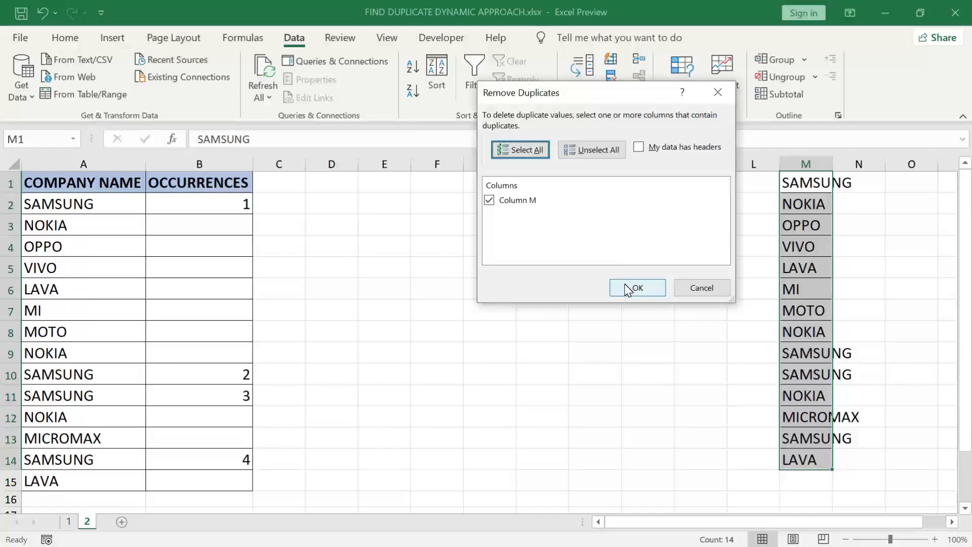
{"action": "left_click", "coordinate": [628, 289]}
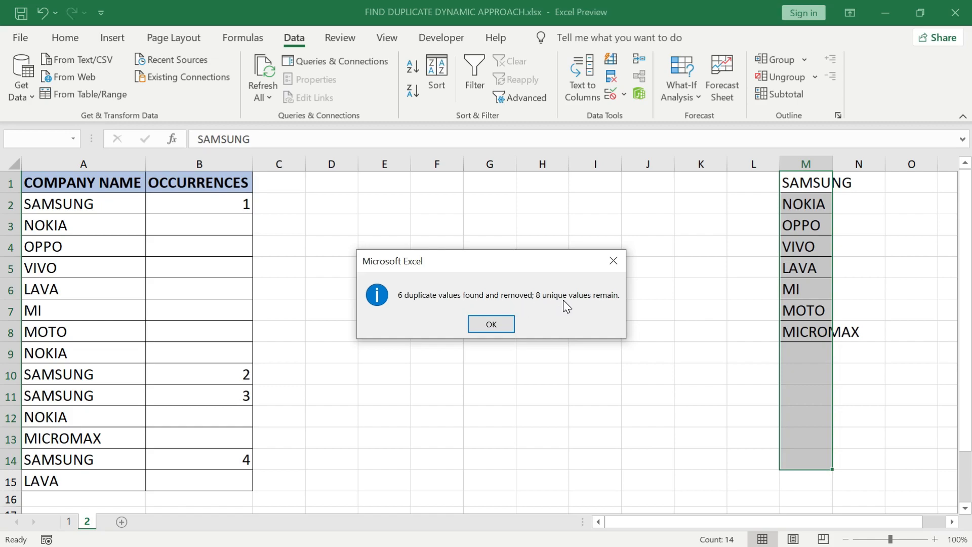
{"action": "left_click", "coordinate": [504, 321]}
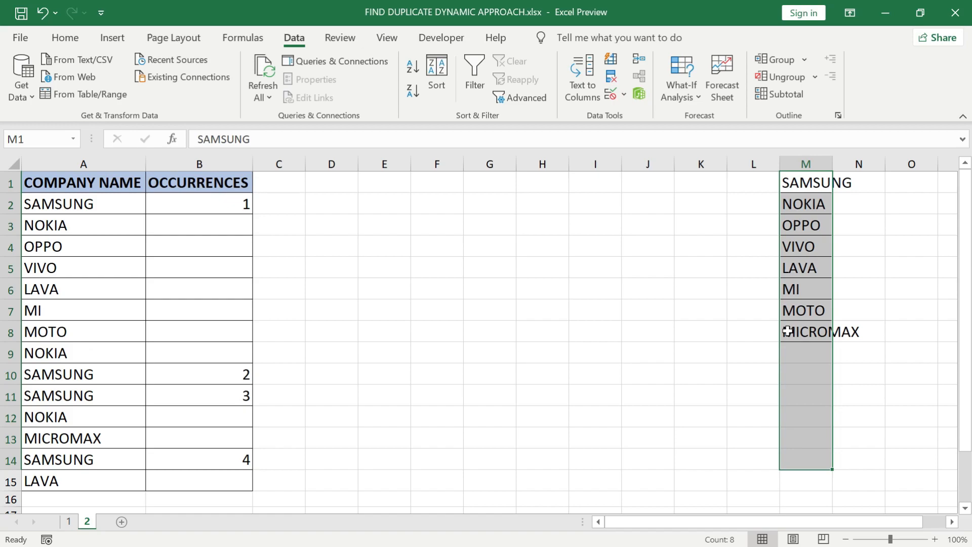
Step: Open Data Validation for cell D2 and set it to allow a List
{"action": "left_click", "coordinate": [337, 210]}
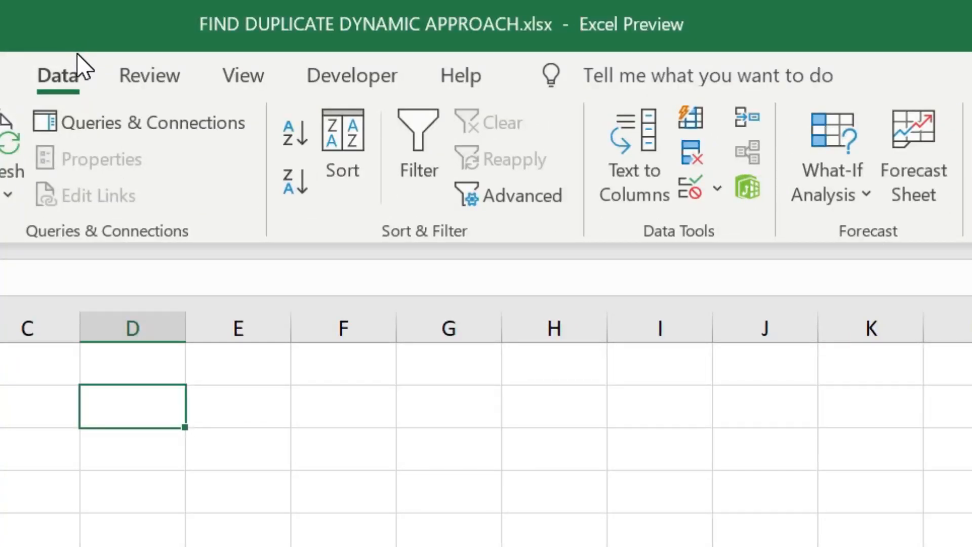
{"action": "left_click", "coordinate": [720, 186]}
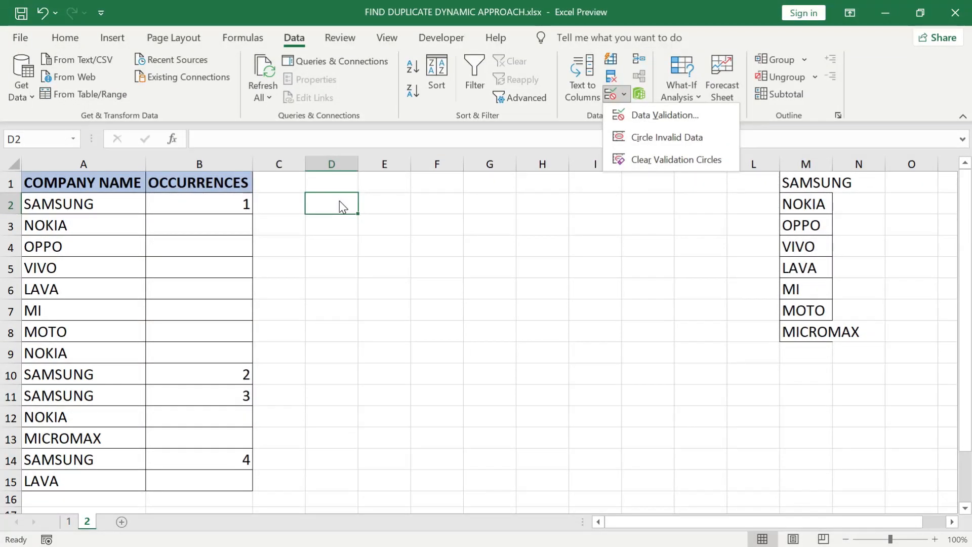
{"action": "left_click", "coordinate": [339, 200]}
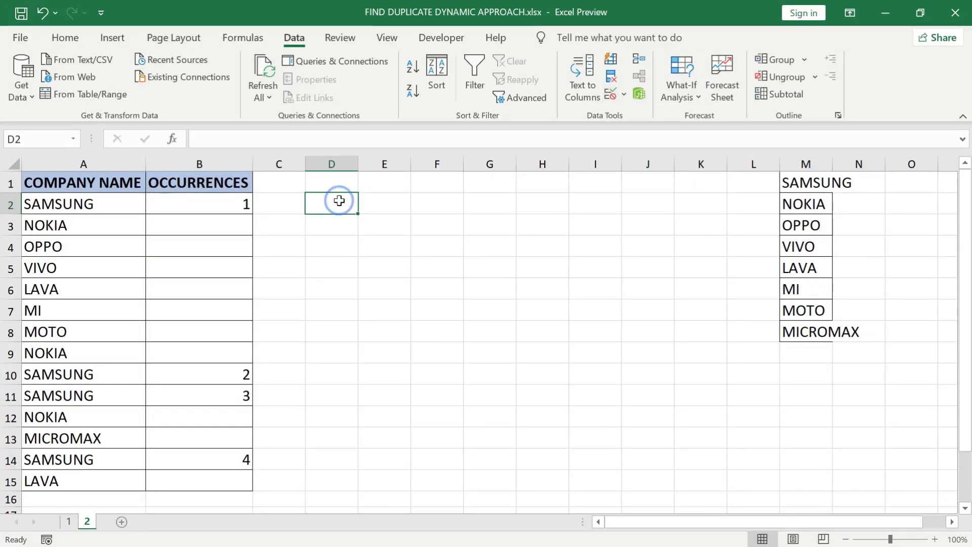
{"action": "key", "text": "alt+d"}
{"action": "key", "text": "l"}
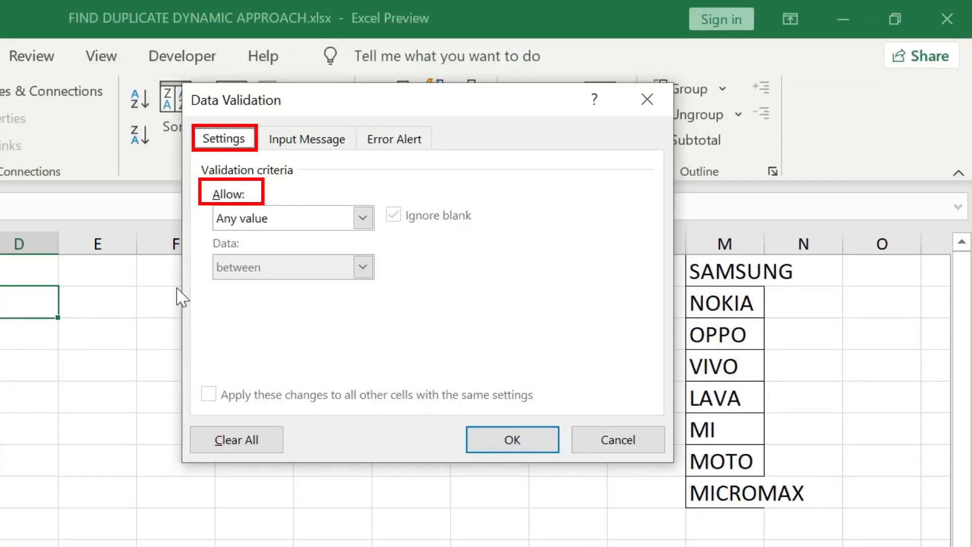
{"action": "left_click", "coordinate": [359, 217]}
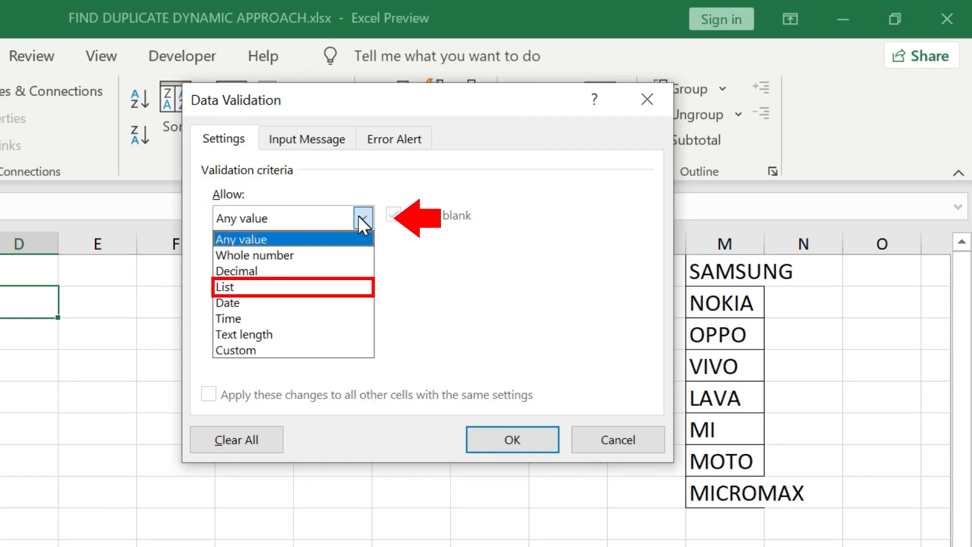
{"action": "left_click", "coordinate": [271, 288]}
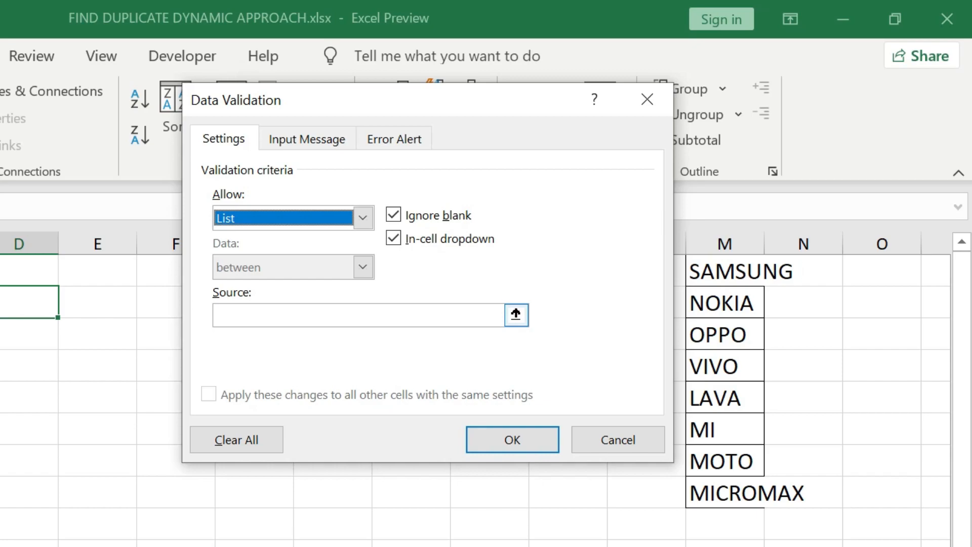
Step: Set the list source to =$M$1:$M$8, apply the validation, and check the drop-down options in D2
{"action": "left_click", "coordinate": [516, 314]}
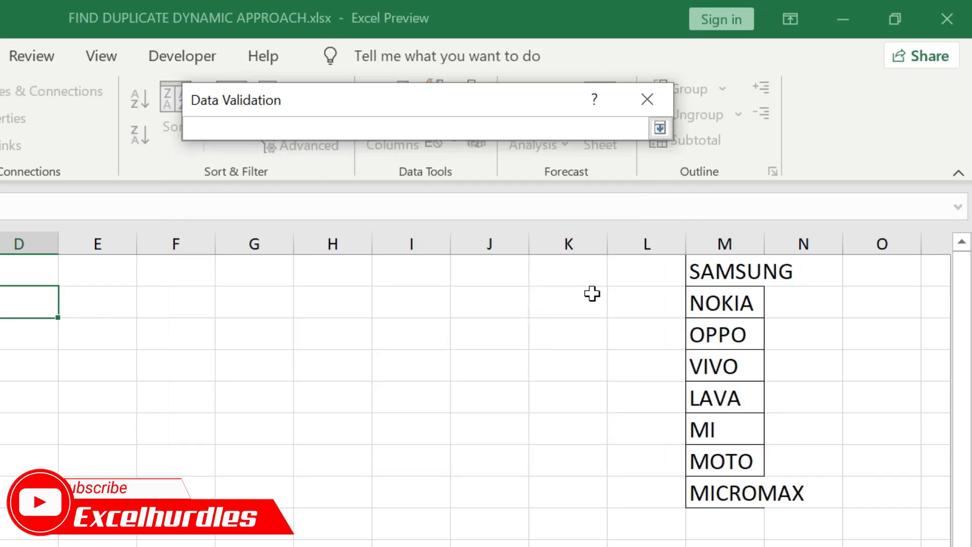
{"action": "left_click", "coordinate": [707, 265]}
{"action": "key", "text": "ctrl+shift+Down"}
{"action": "key", "text": "Return"}
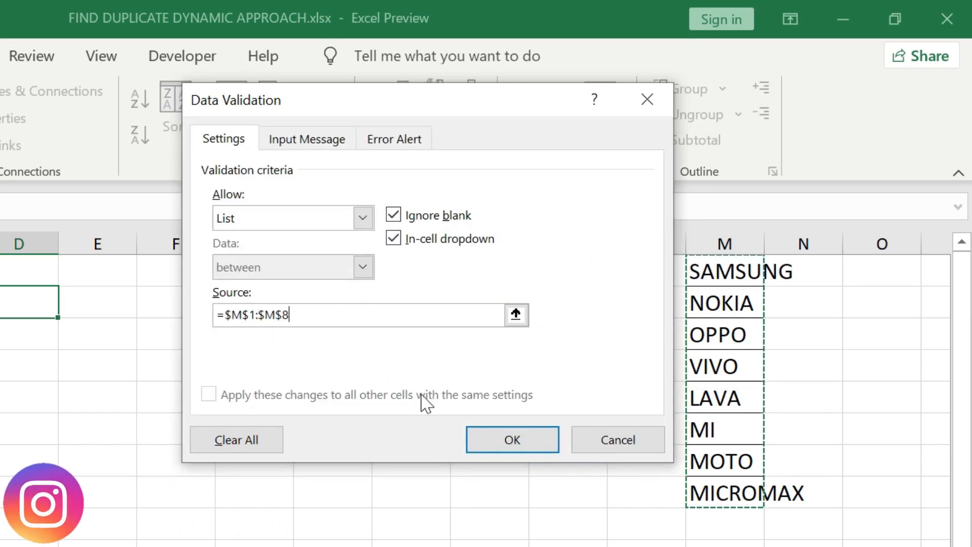
{"action": "left_click", "coordinate": [493, 448]}
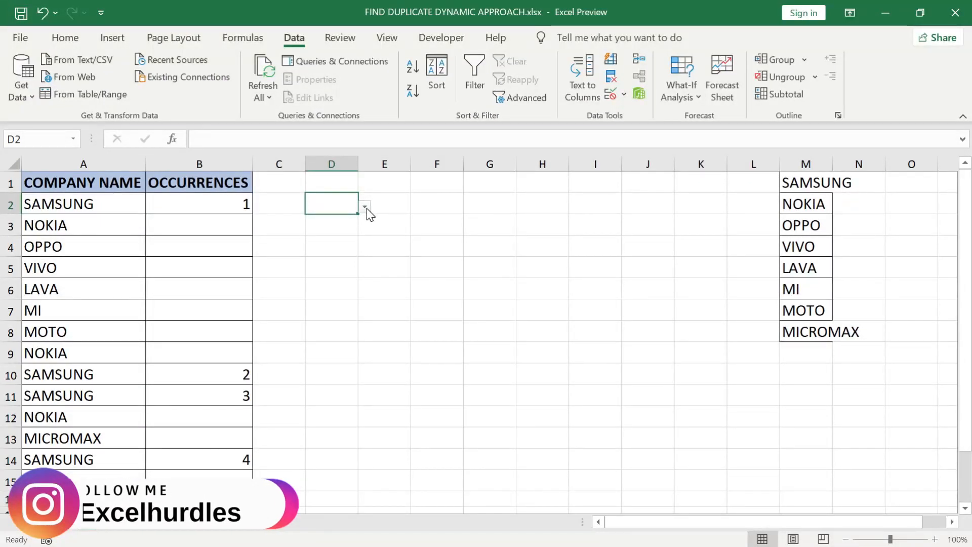
{"action": "left_click", "coordinate": [367, 208]}
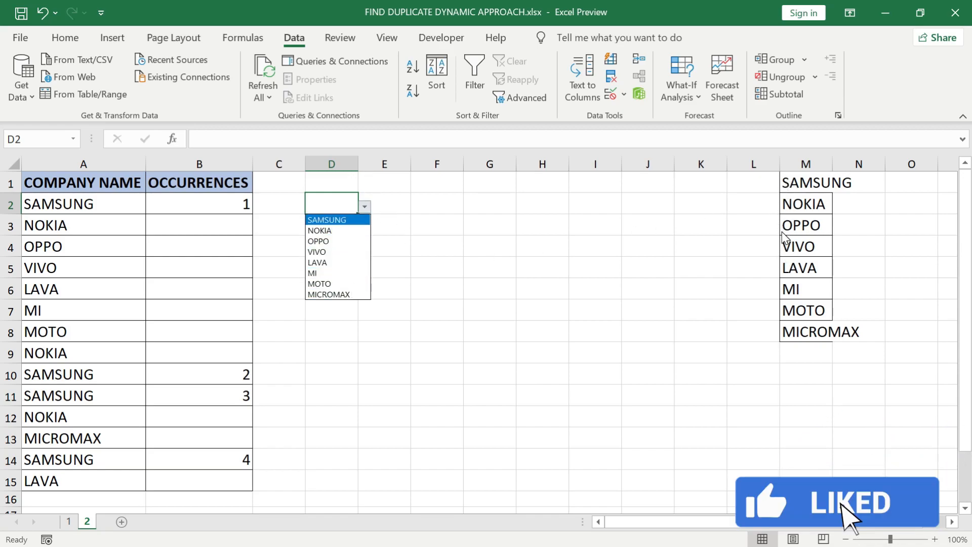
{"action": "left_click", "coordinate": [366, 207]}
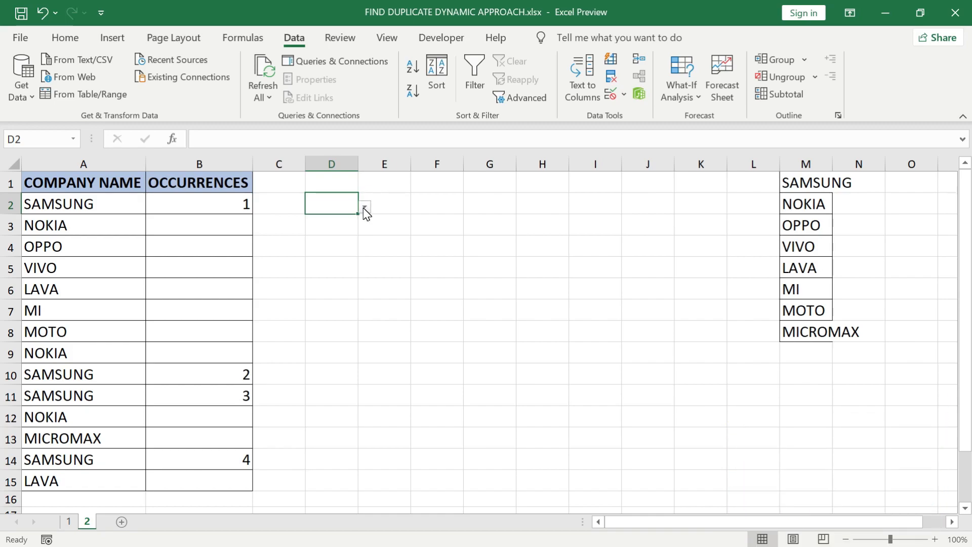
Step: Hide column M containing the helper list and return to cell D2
{"action": "left_click", "coordinate": [681, 164]}
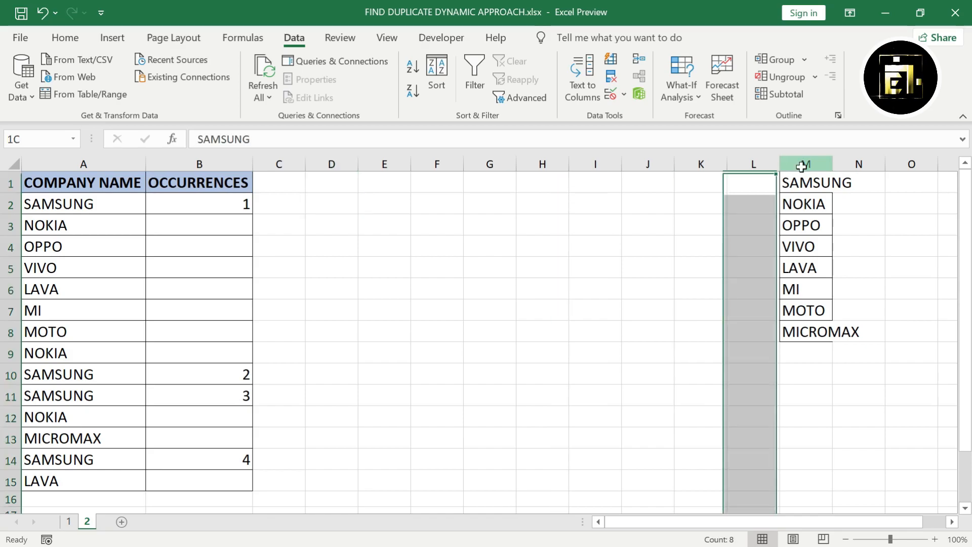
{"action": "left_click", "coordinate": [802, 163]}
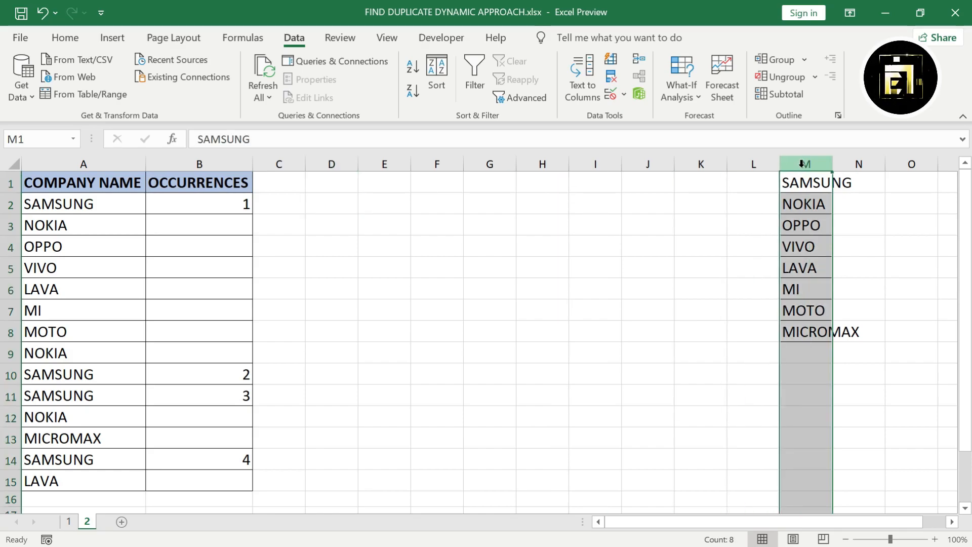
{"action": "right_click", "coordinate": [803, 168]}
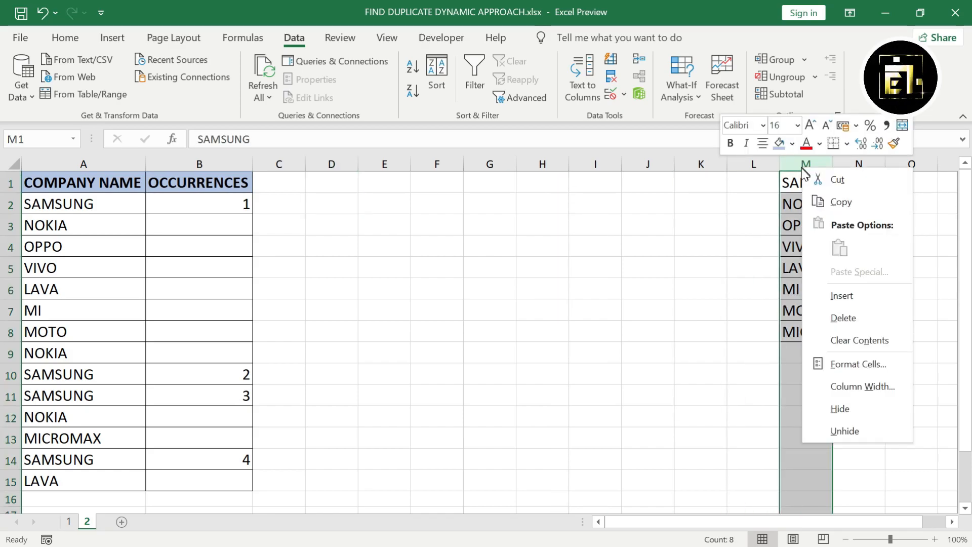
{"action": "left_click", "coordinate": [853, 407]}
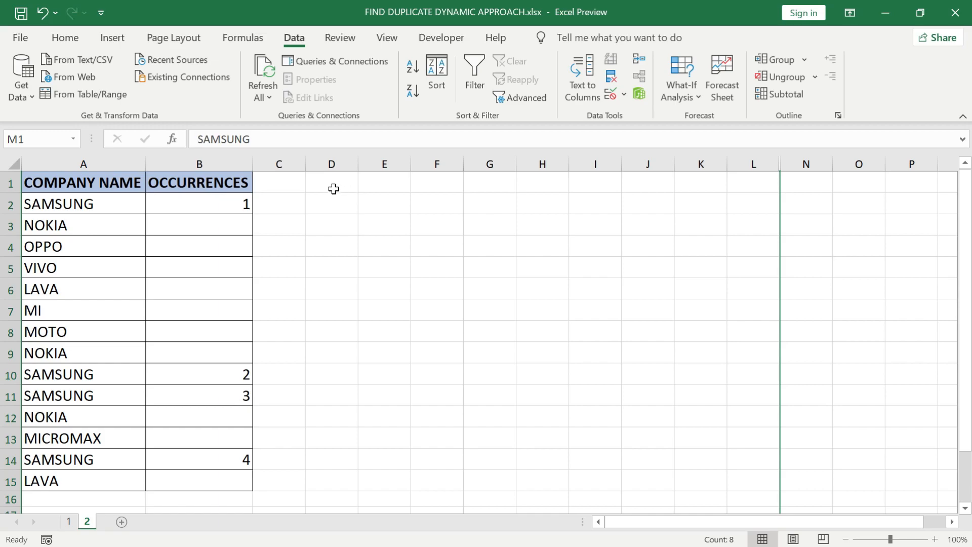
{"action": "left_click", "coordinate": [331, 204]}
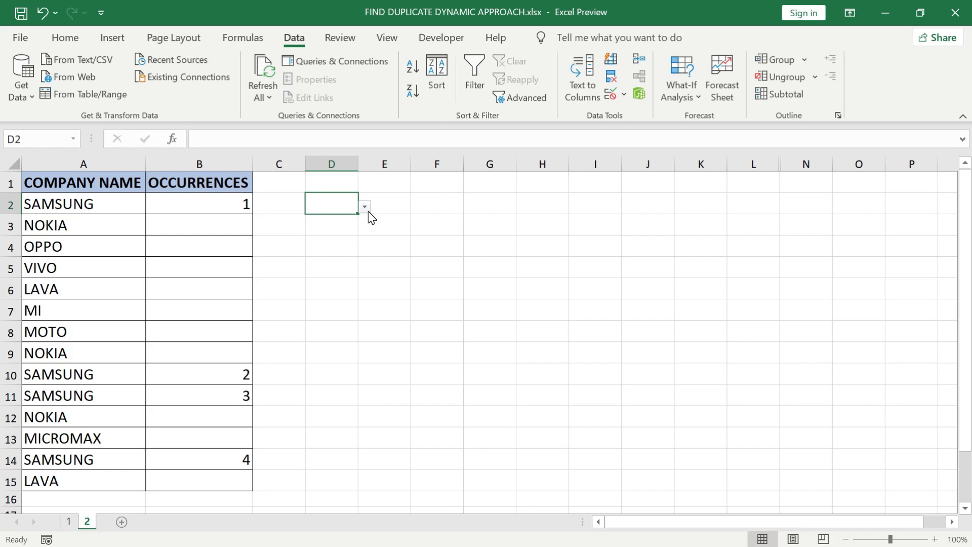
Step: Enter the headings NAME in D1 and TOTAL COUNT in E1, and autofit column E's width
{"action": "left_click", "coordinate": [335, 180]}
{"action": "type", "text": "NAME"}
{"action": "key", "text": "Tab"}
{"action": "type", "text": "TOTAL COUNT"}
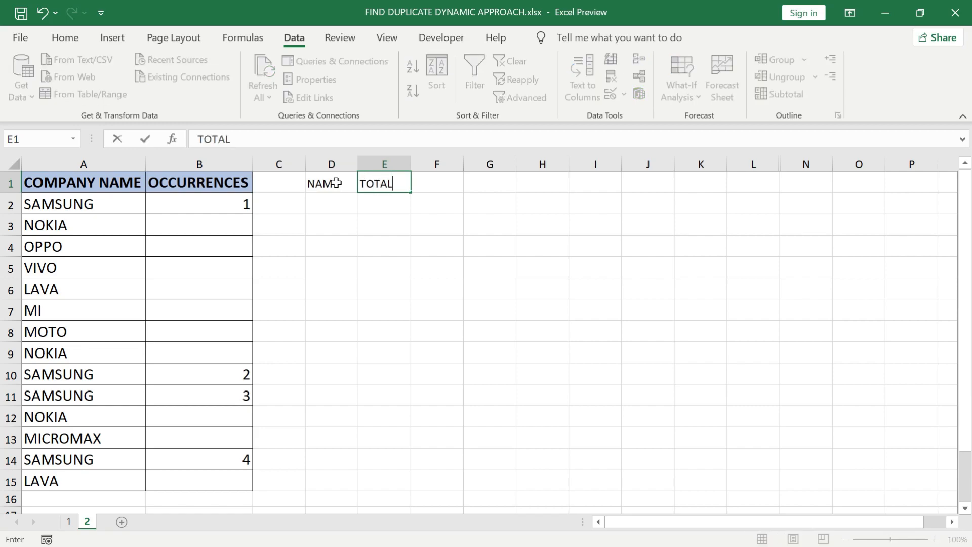
{"action": "key", "text": "Return"}
{"action": "key", "text": "Up"}
{"action": "key", "text": "alt+h"}
{"action": "key", "text": "o"}
{"action": "key", "text": "i"}
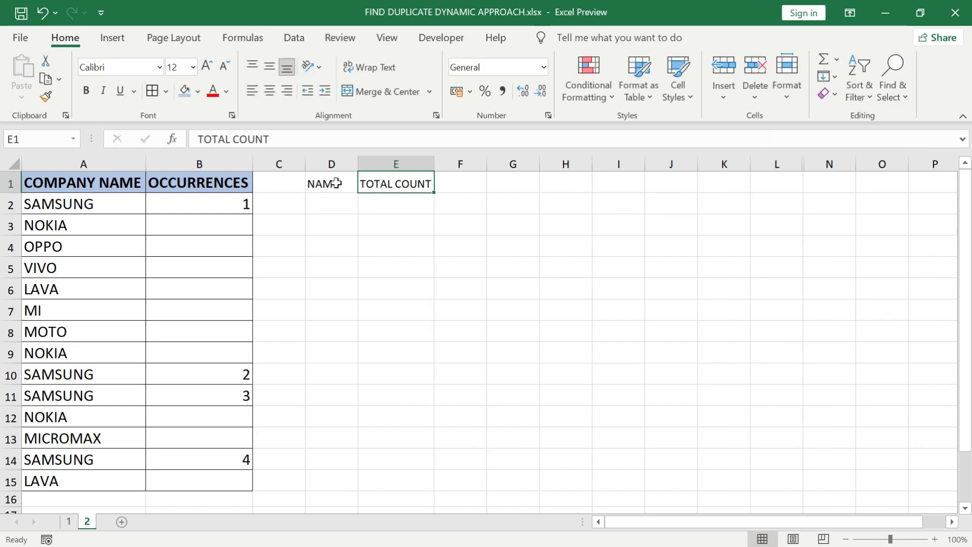
Step: Give the headings in D1:E1 a light blue fill and bold text
{"action": "key", "text": "Left"}
{"action": "key", "text": "shift+Right"}
{"action": "key", "text": "alt+h"}
{"action": "key", "text": "h"}
{"action": "key", "text": "Right"}
{"action": "key", "text": "Right"}
{"action": "key", "text": "Right"}
{"action": "key", "text": "Right"}
{"action": "key", "text": "Down"}
{"action": "key", "text": "Return"}
{"action": "key", "text": "ctrl+b"}
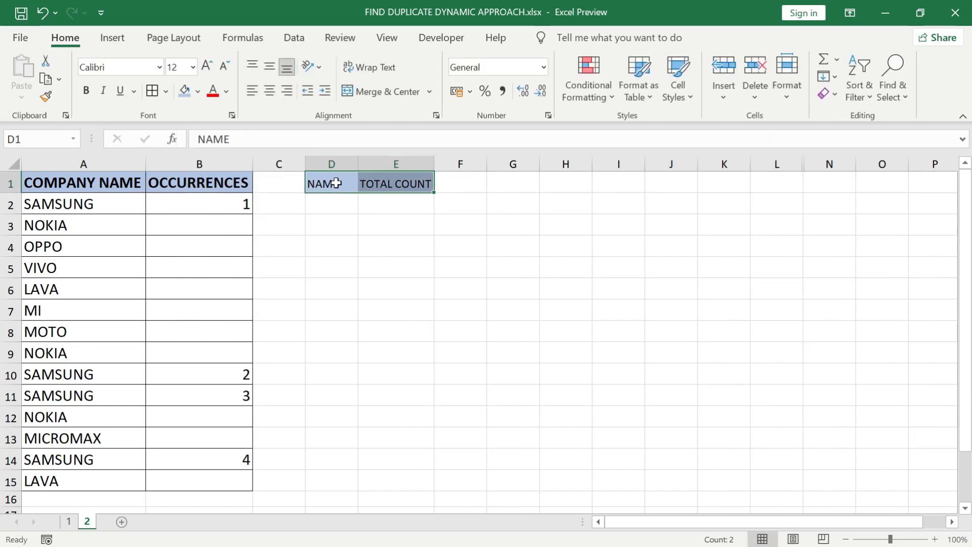
Step: Widen column D to about twice its width and apply all borders to D1:E2
{"action": "left_click_drag", "start_coordinate": [358, 163], "coordinate": [406, 164]}
{"action": "key", "text": "shift+Down"}
{"action": "key", "text": "alt+h"}
{"action": "key", "text": "b"}
{"action": "key", "text": "a"}
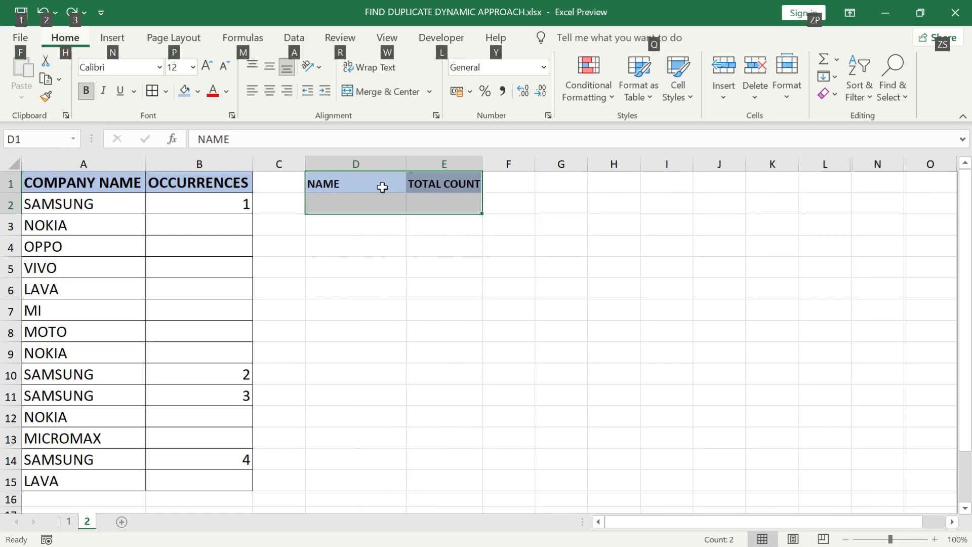
Step: Enter =COUNTIF(A2:A15,D2) in E2 under TOTAL COUNT to count the chosen company name
{"action": "left_click", "coordinate": [386, 187]}
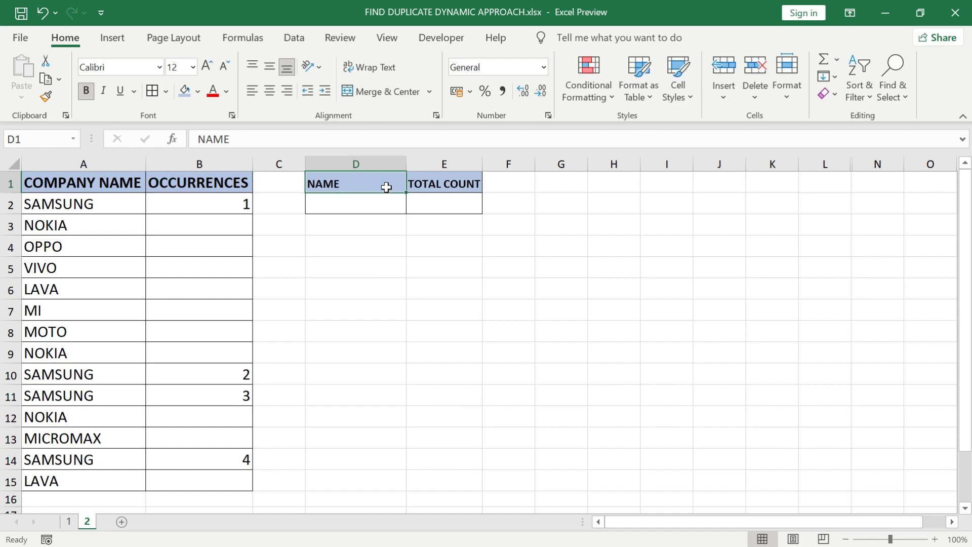
{"action": "left_click", "coordinate": [436, 207]}
{"action": "type", "text": "=COUNTIF("}
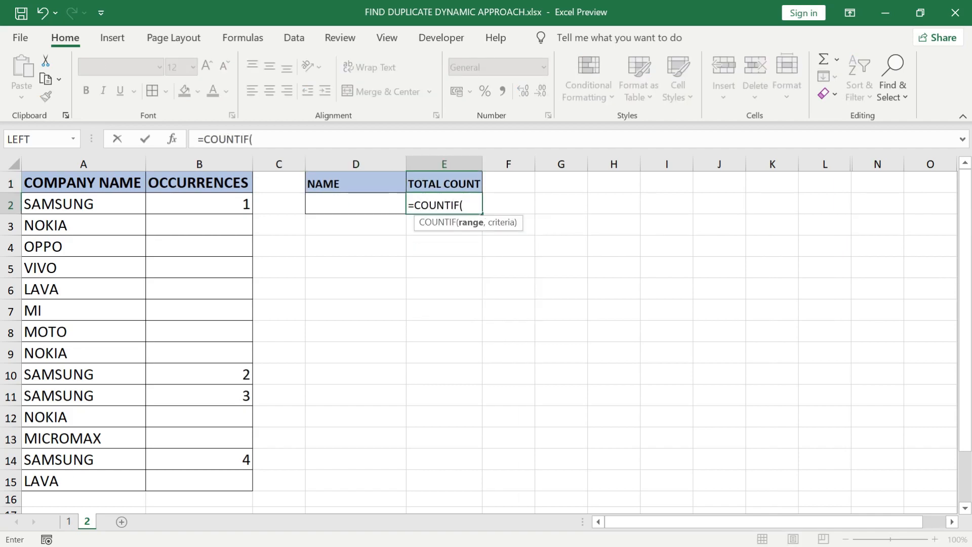
{"action": "left_click", "coordinate": [123, 205]}
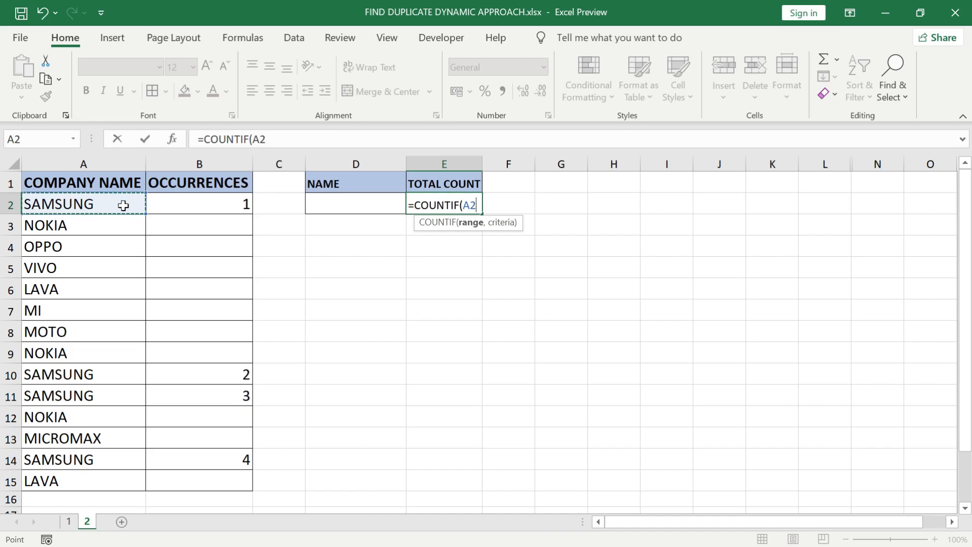
{"action": "key", "text": "ctrl+shift+Down"}
{"action": "type", "text": ","}
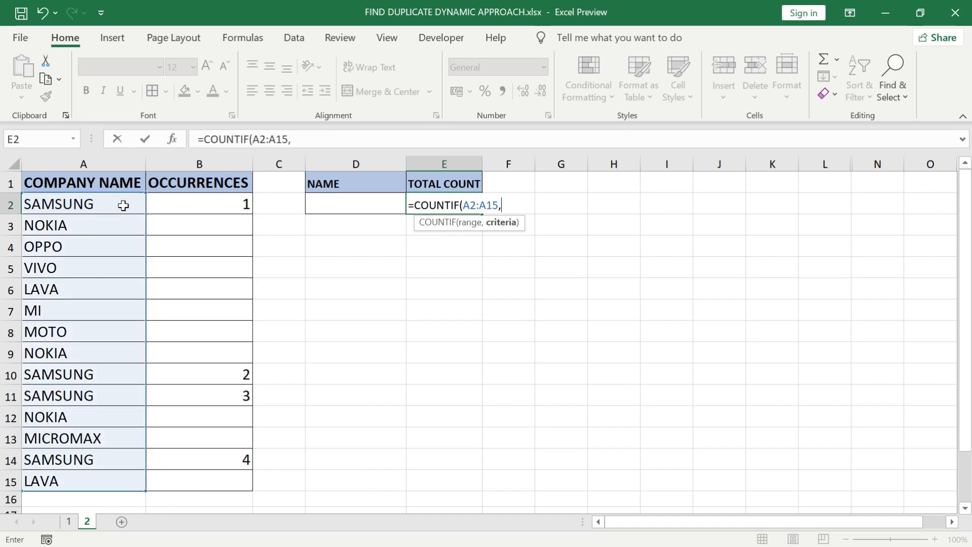
{"action": "left_click", "coordinate": [338, 205]}
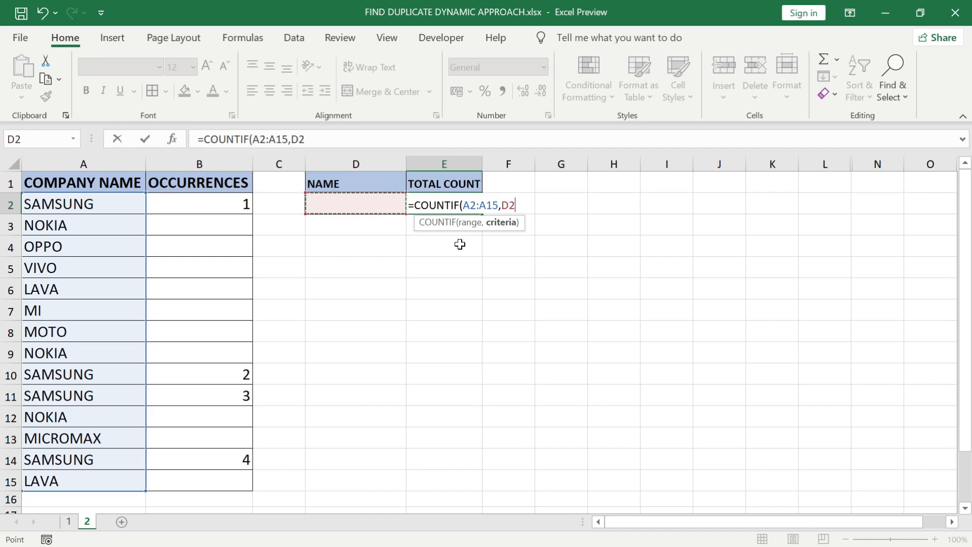
{"action": "type", "text": ")"}
{"action": "key", "text": "Return"}
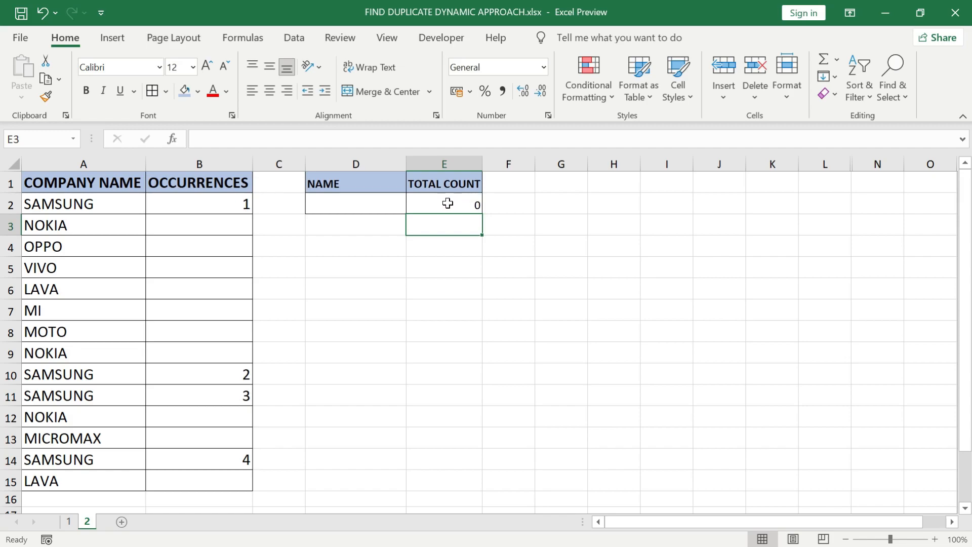
Step: Choose SAMSUNG from the drop-down list in D2
{"action": "left_click", "coordinate": [376, 203]}
{"action": "left_click", "coordinate": [413, 207]}
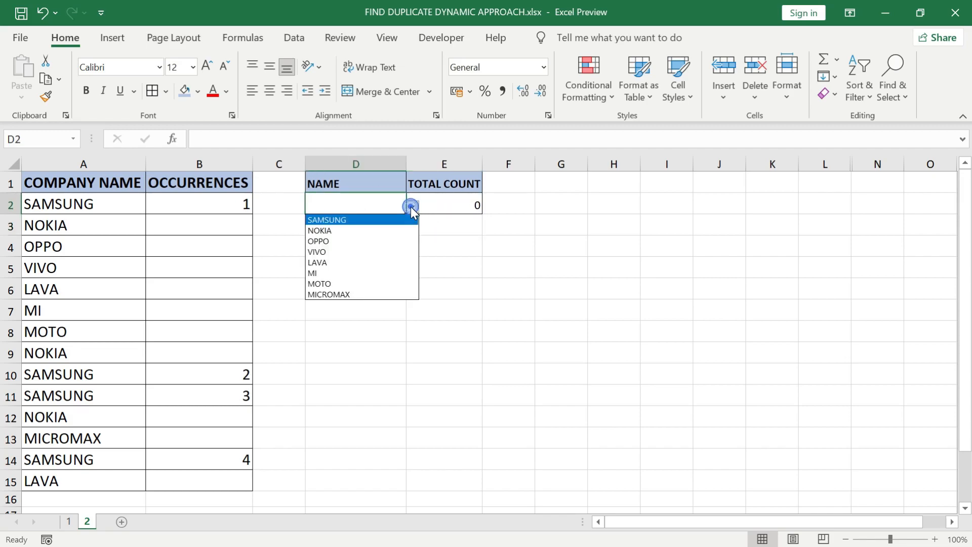
{"action": "left_click", "coordinate": [393, 219]}
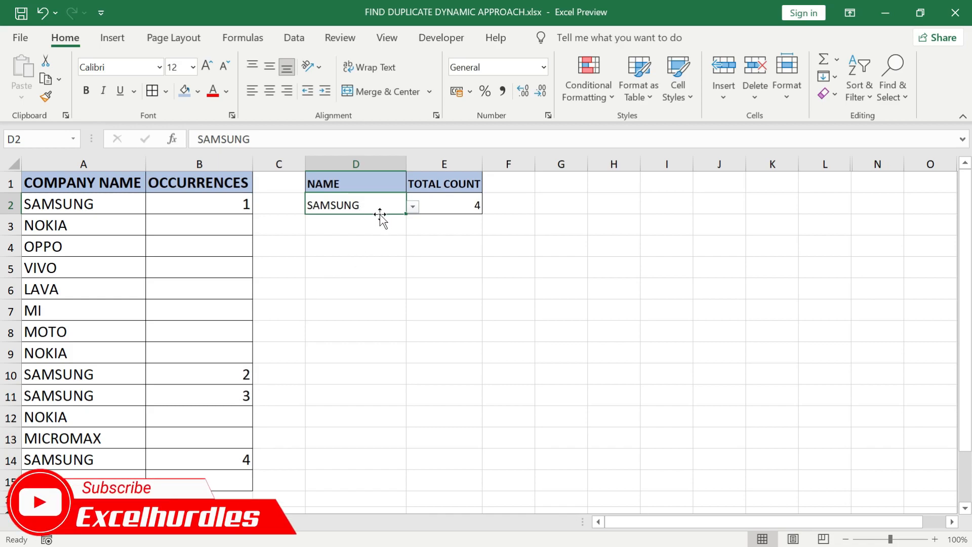
Step: Replace the fixed "SAMSUNG" text in B2's IF condition with the absolute reference $D$2
{"action": "double_click", "coordinate": [226, 204]}
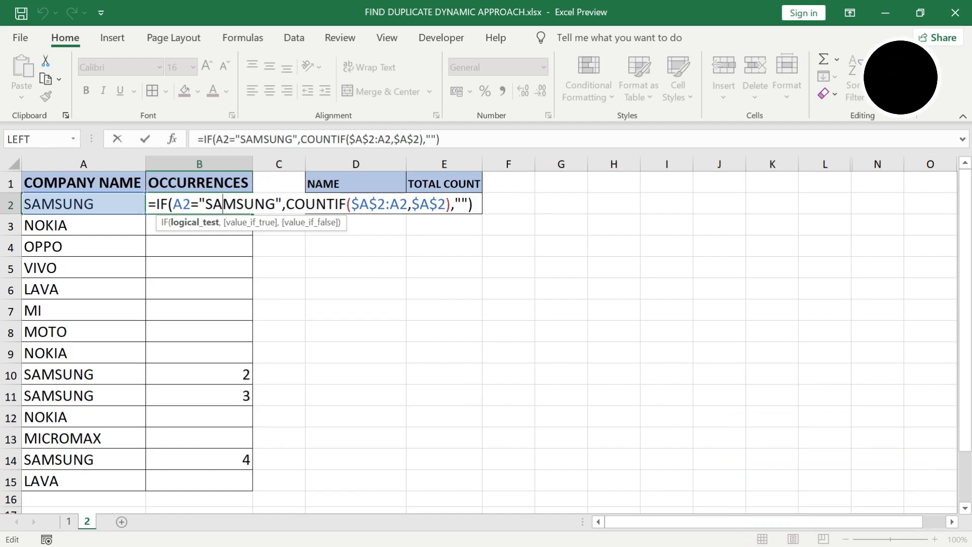
{"action": "key", "text": "BackSpace"}
{"action": "key", "text": "BackSpace"}
{"action": "key", "text": "BackSpace"}
{"action": "key", "text": "BackSpace"}
{"action": "key", "text": "BackSpace"}
{"action": "key", "text": "BackSpace"}
{"action": "key", "text": "BackSpace"}
{"action": "key", "text": "BackSpace"}
{"action": "key", "text": "BackSpace"}
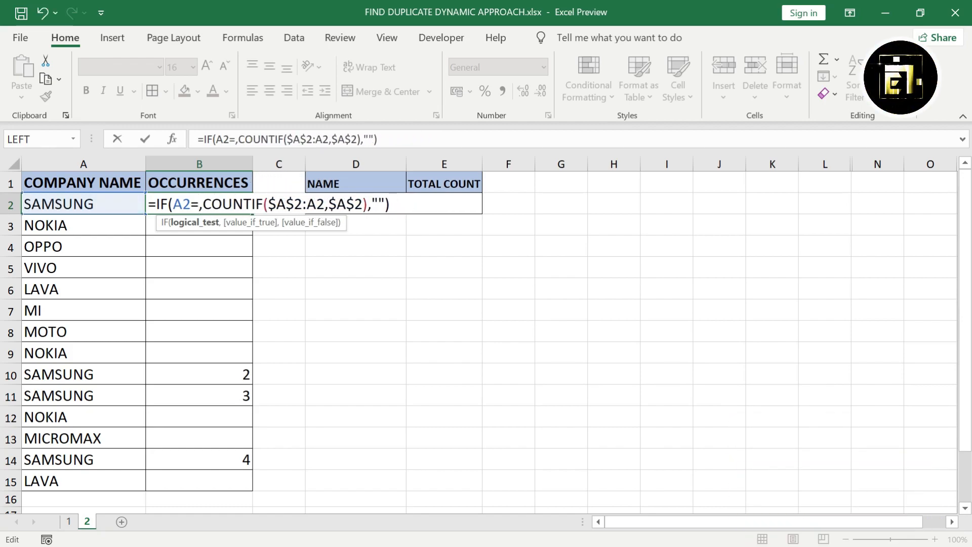
{"action": "left_click", "coordinate": [356, 203]}
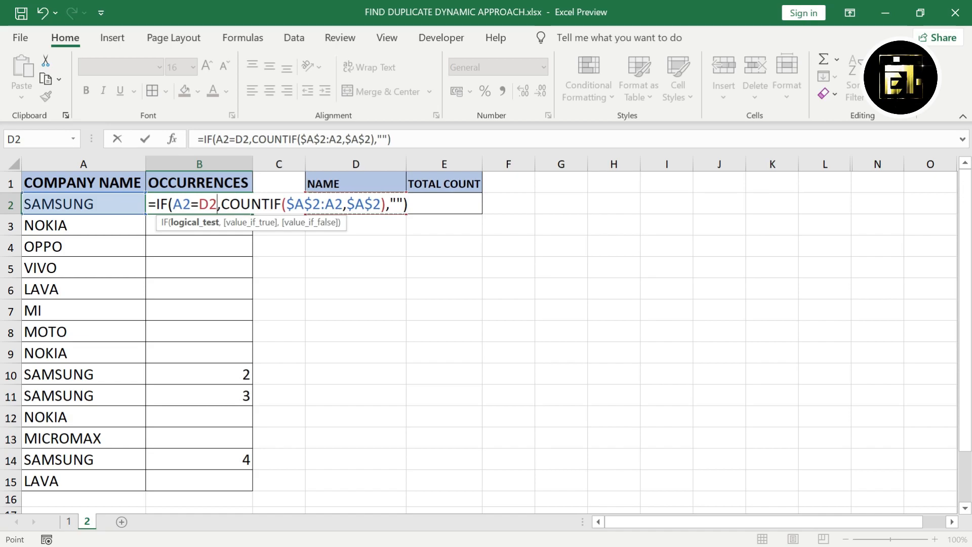
{"action": "key", "text": "F4"}
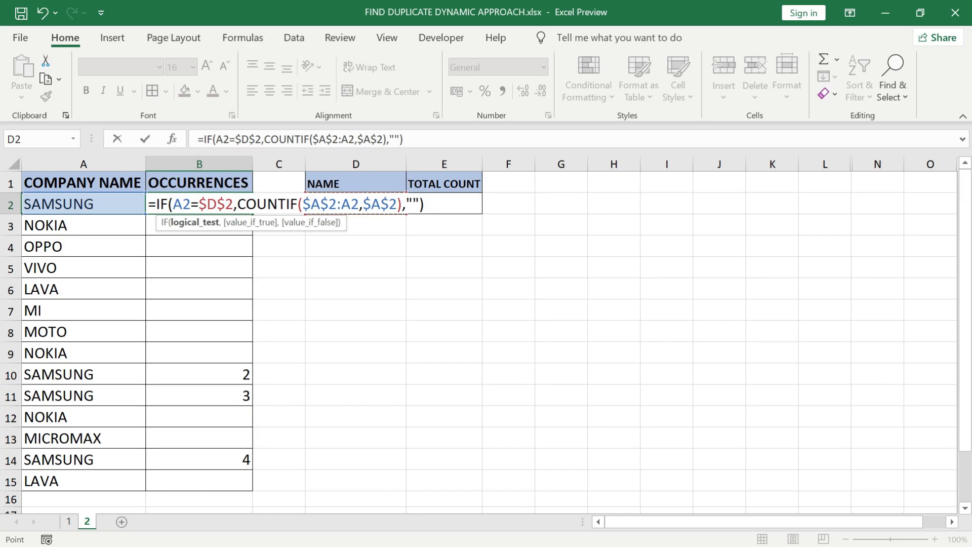
Step: Change the COUNTIF criterion in B2 to $D$2 and fill the formula down through B15
{"action": "left_click", "coordinate": [397, 204]}
{"action": "key", "text": "BackSpace"}
{"action": "key", "text": "BackSpace"}
{"action": "key", "text": "BackSpace"}
{"action": "key", "text": "BackSpace"}
{"action": "key", "text": "Right"}
{"action": "key", "text": "Right"}
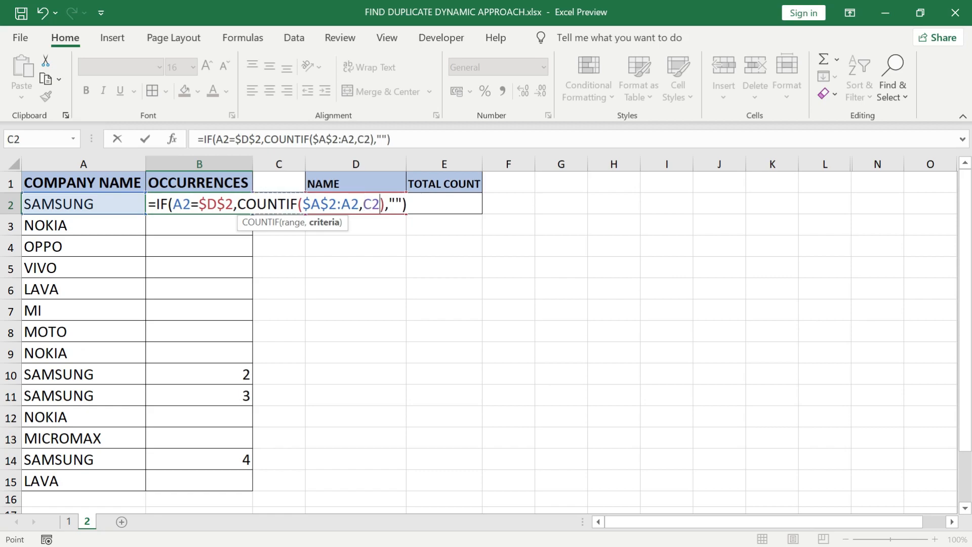
{"action": "key", "text": "F4"}
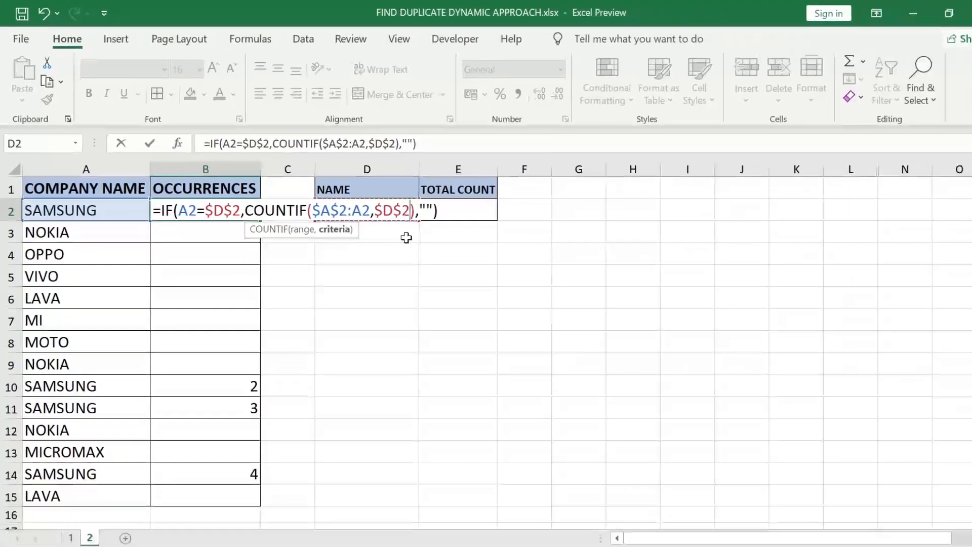
{"action": "key", "text": "Return"}
{"action": "key", "text": "Up"}
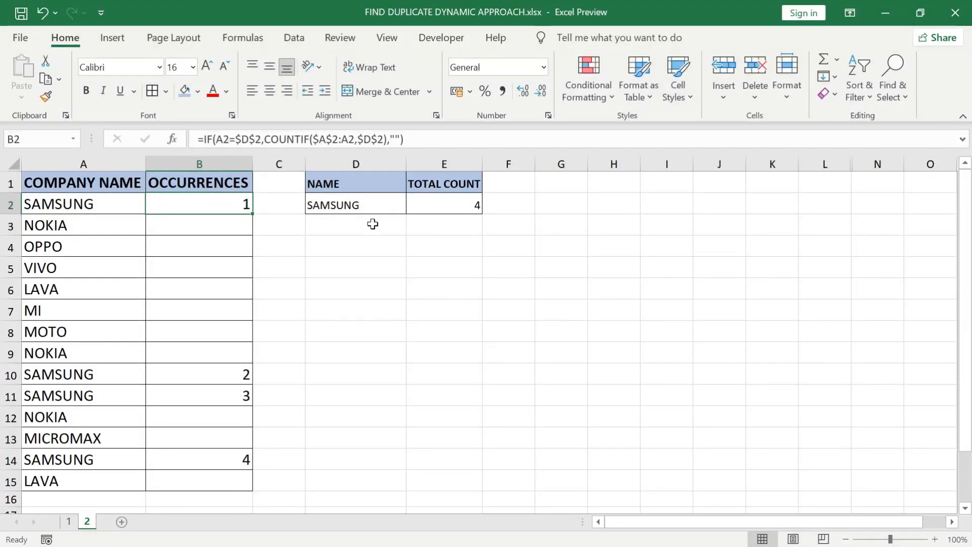
{"action": "key", "text": "ctrl+shift+Down"}
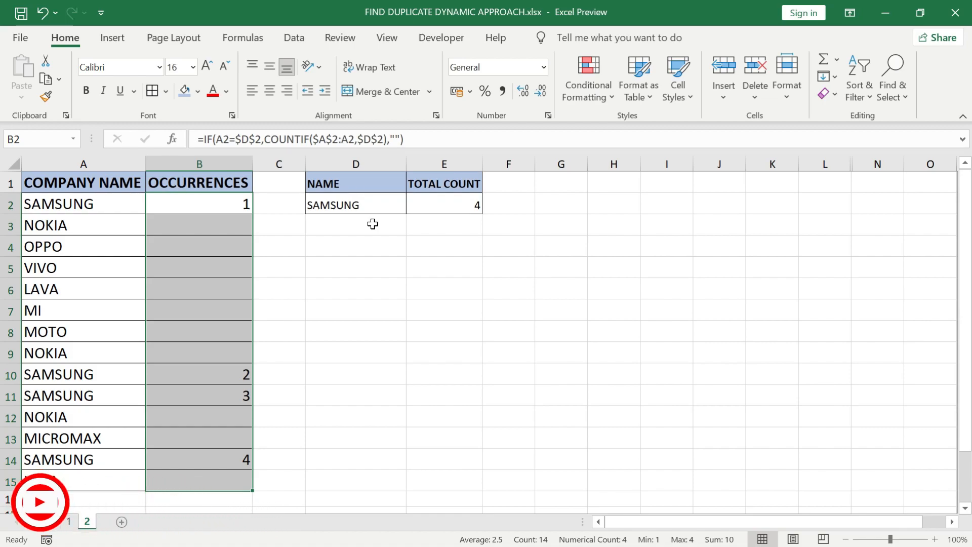
Step: Test the drop-down in D2 by choosing NOKIA, followed by OPPO
{"action": "left_click", "coordinate": [393, 206]}
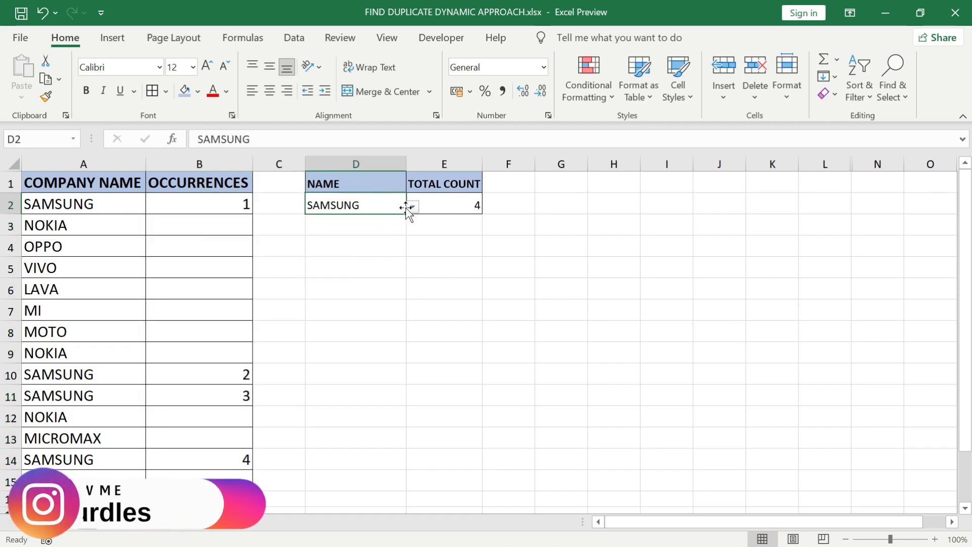
{"action": "left_click", "coordinate": [414, 208]}
{"action": "left_click", "coordinate": [381, 230]}
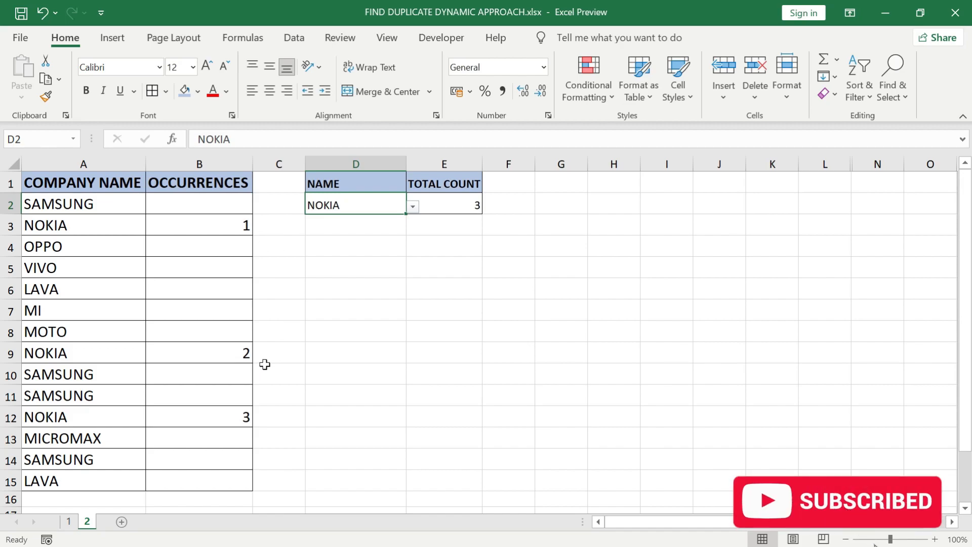
{"action": "left_click", "coordinate": [413, 207]}
{"action": "left_click", "coordinate": [369, 242]}
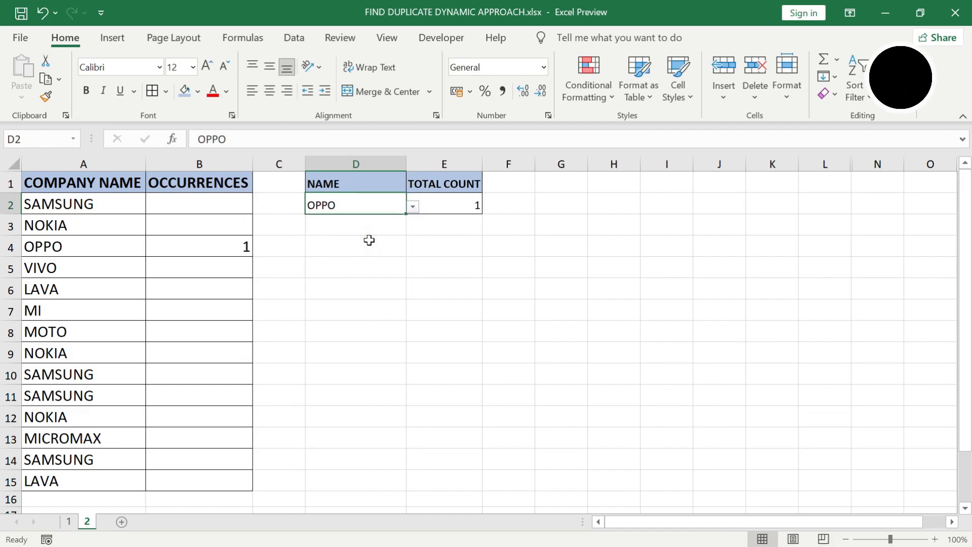